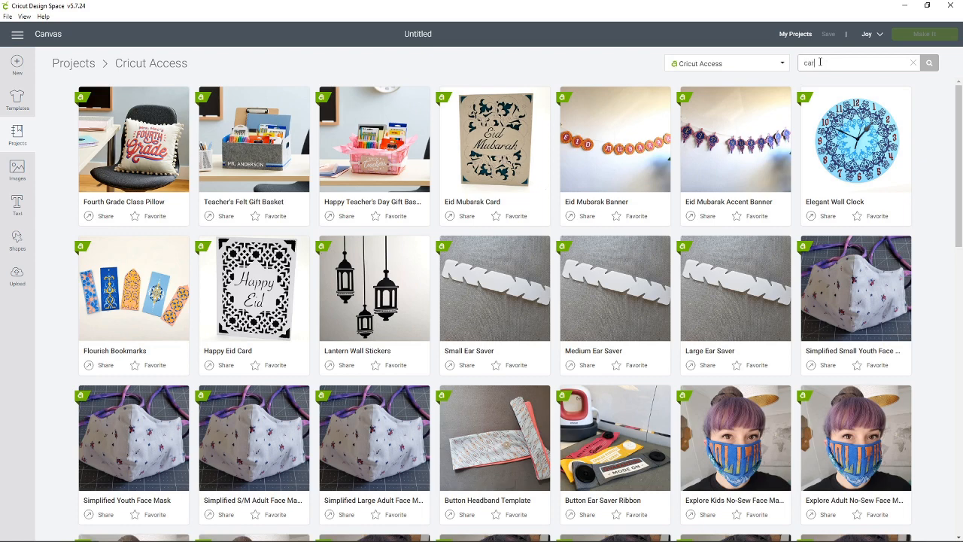
Step: Search the Cricut Access projects for "card" and send the Balloons Card project to the mat preview
{"action": "key", "text": "Return"}
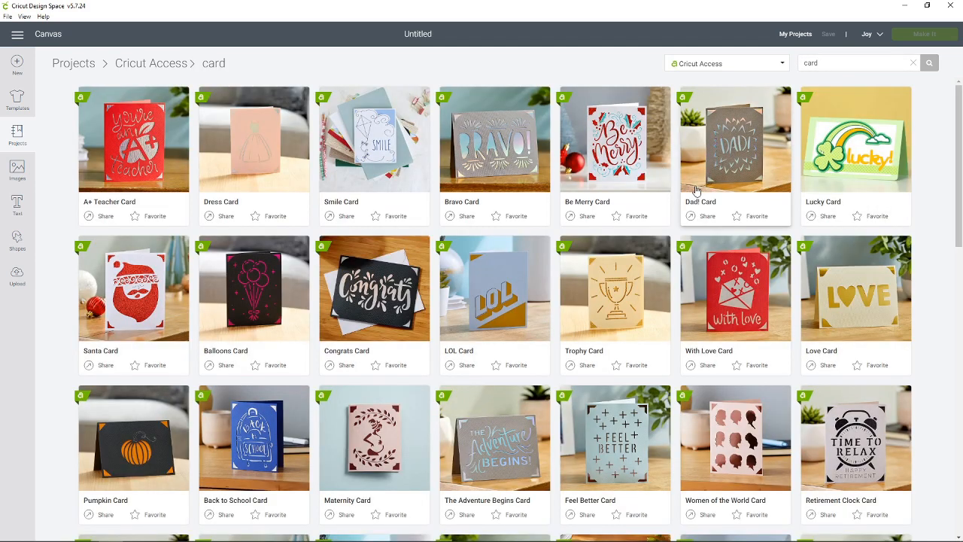
{"action": "left_click", "coordinate": [265, 303]}
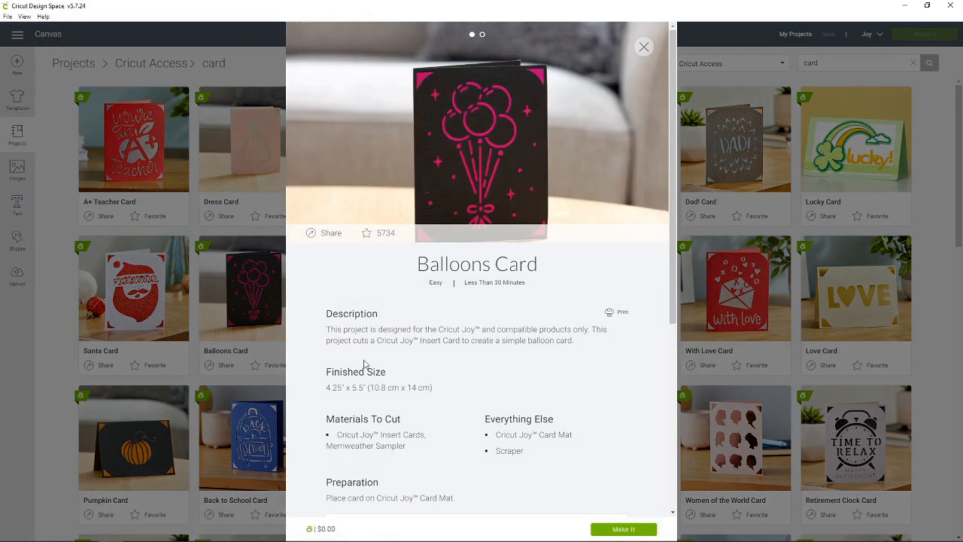
{"action": "left_click", "coordinate": [623, 529]}
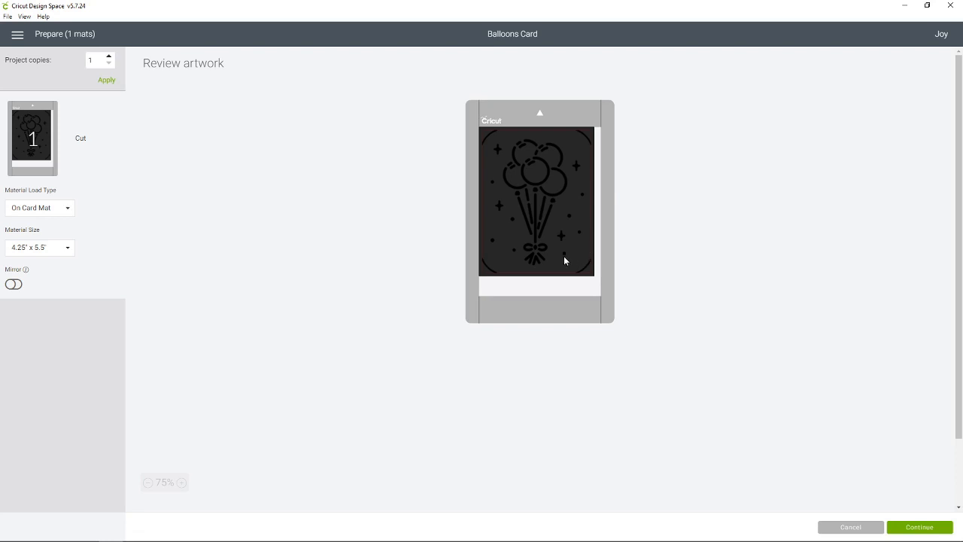
Step: Enlarge the mat preview to 125% and capture only the dark balloon card area with Snipping Tool
{"action": "left_click", "coordinate": [185, 486]}
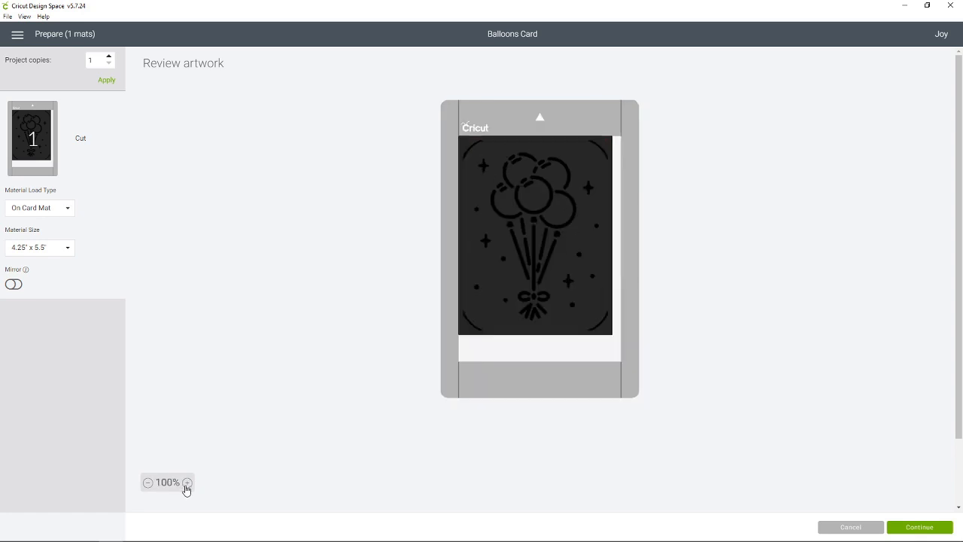
{"action": "left_click", "coordinate": [185, 486]}
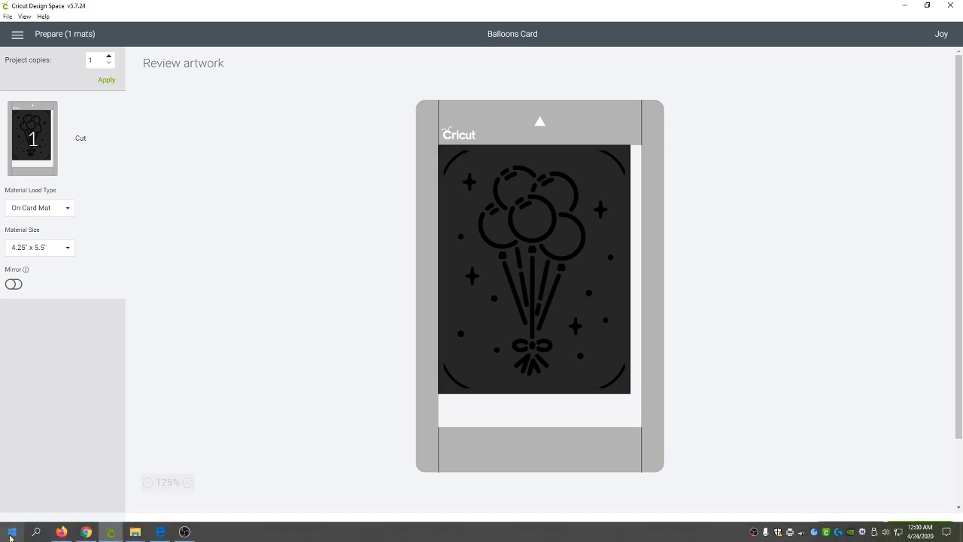
{"action": "left_click", "coordinate": [12, 535]}
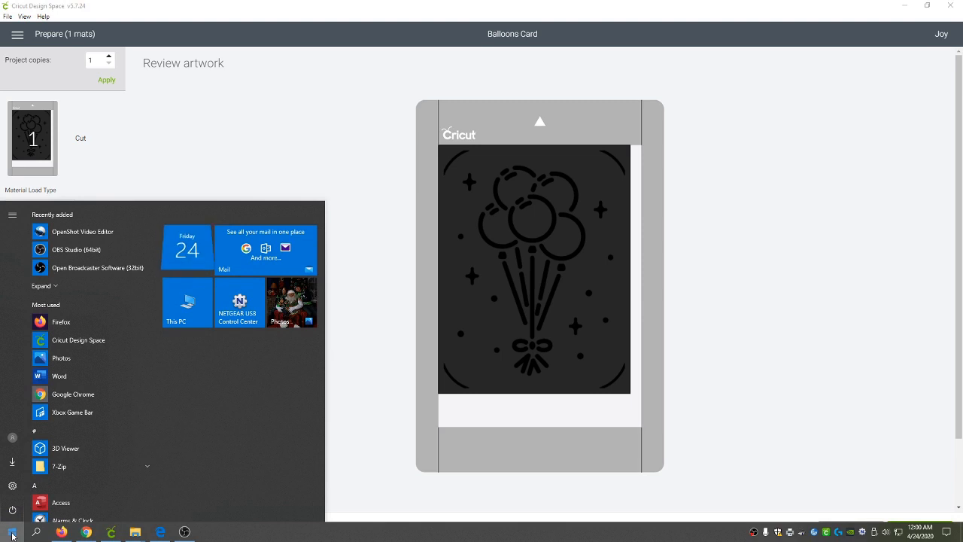
{"action": "type", "text": "snip"}
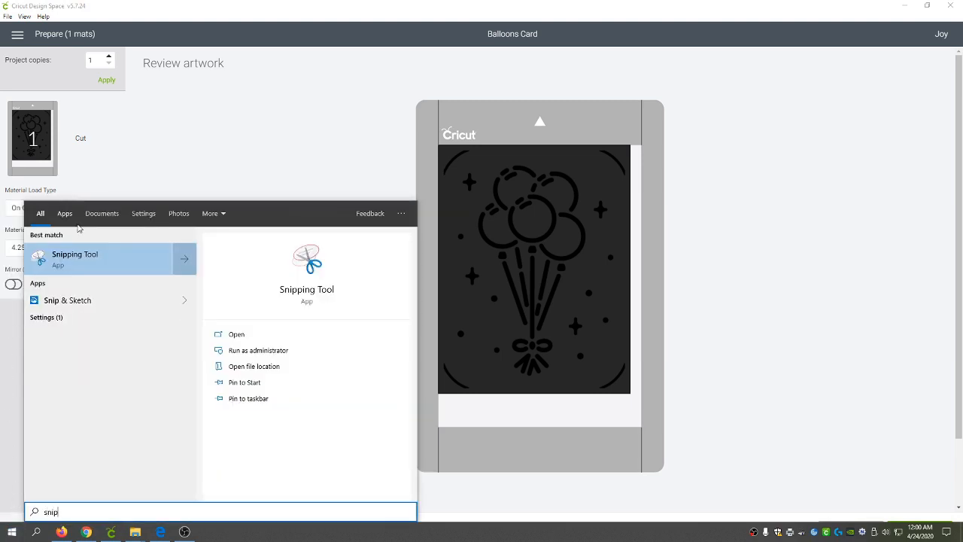
{"action": "left_click", "coordinate": [94, 269]}
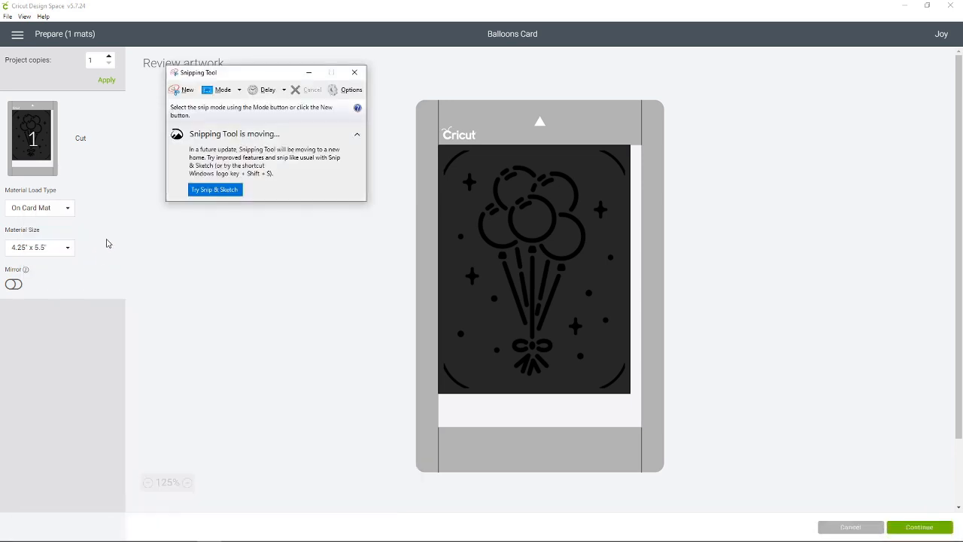
{"action": "left_click", "coordinate": [179, 93]}
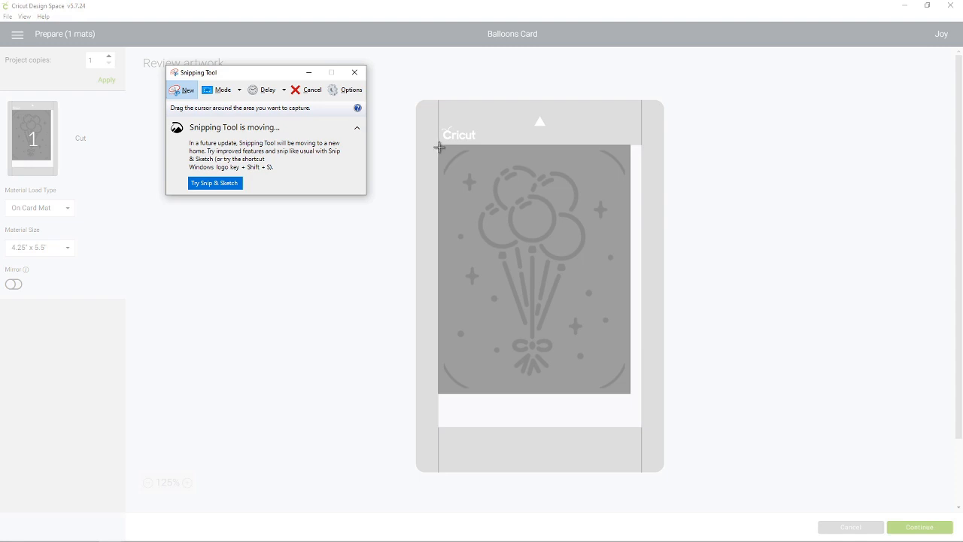
{"action": "left_click_drag", "start_coordinate": [439, 148], "coordinate": [630, 393]}
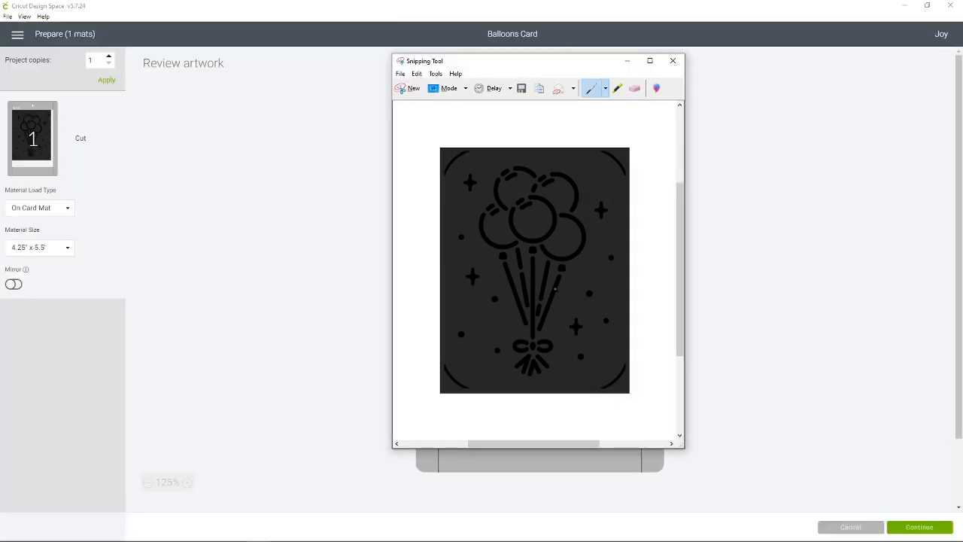
Step: Save the snip to the Desktop as a PNG file named Capture
{"action": "left_click", "coordinate": [400, 74]}
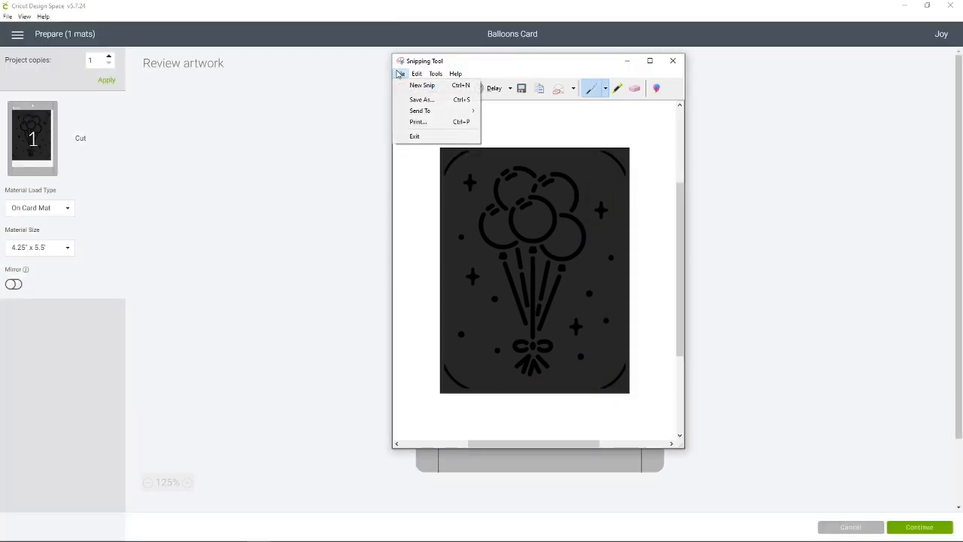
{"action": "left_click", "coordinate": [407, 100]}
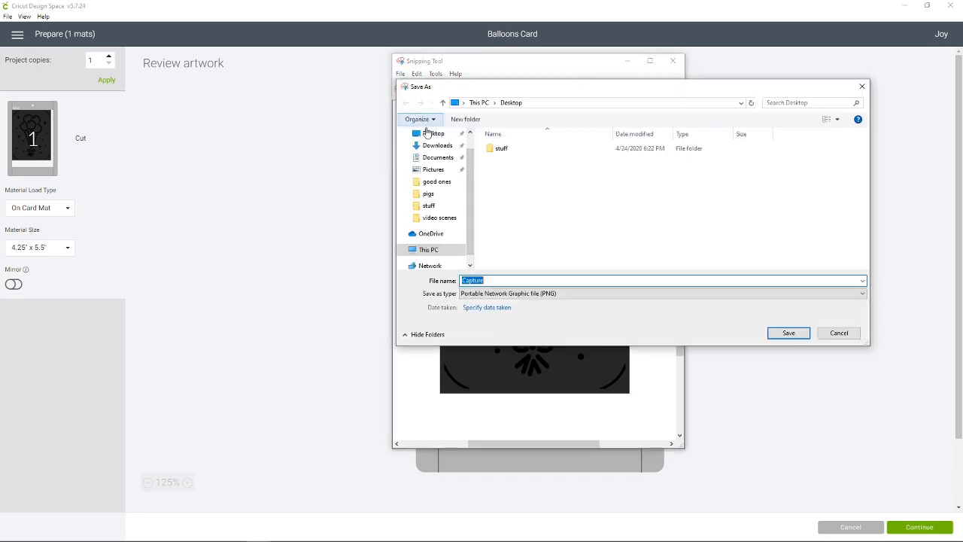
{"action": "left_click", "coordinate": [788, 333]}
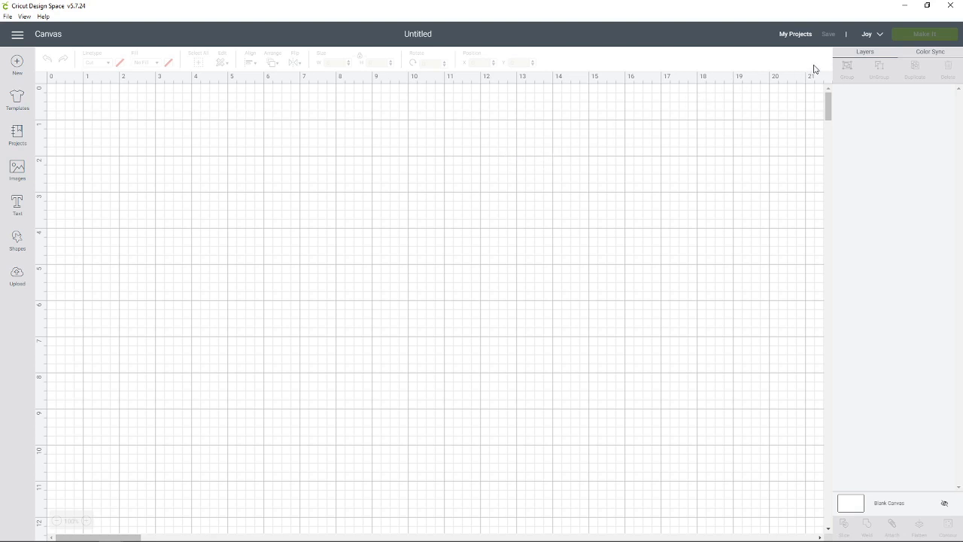
Step: Switch the Design Space machine to Cricut Maker and upload the Capture image from the desktop
{"action": "left_click", "coordinate": [874, 42]}
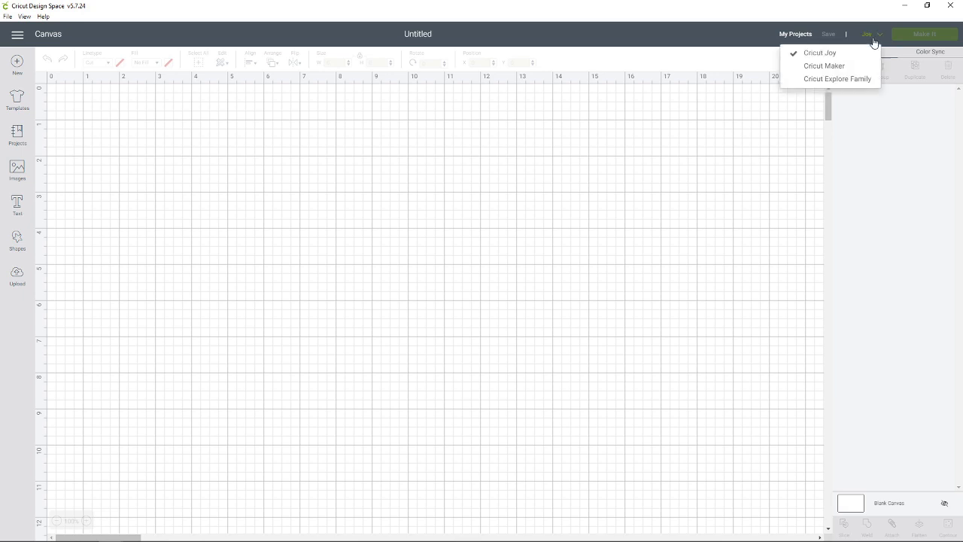
{"action": "left_click", "coordinate": [823, 67]}
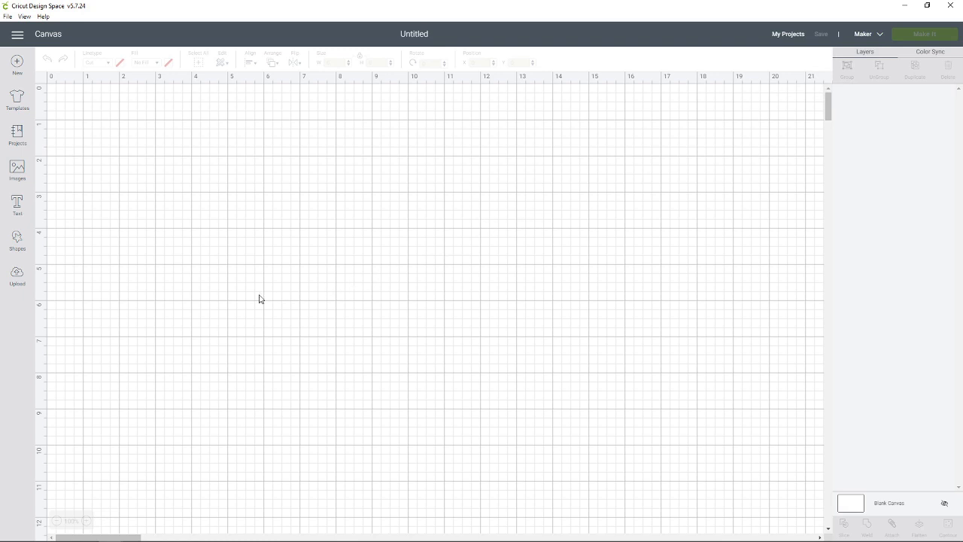
{"action": "left_click", "coordinate": [15, 279]}
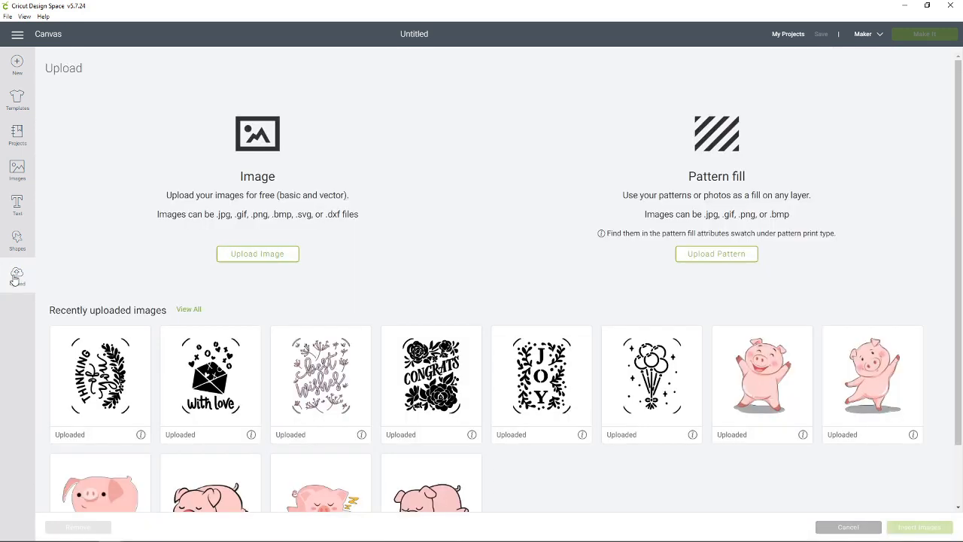
{"action": "left_click", "coordinate": [229, 253]}
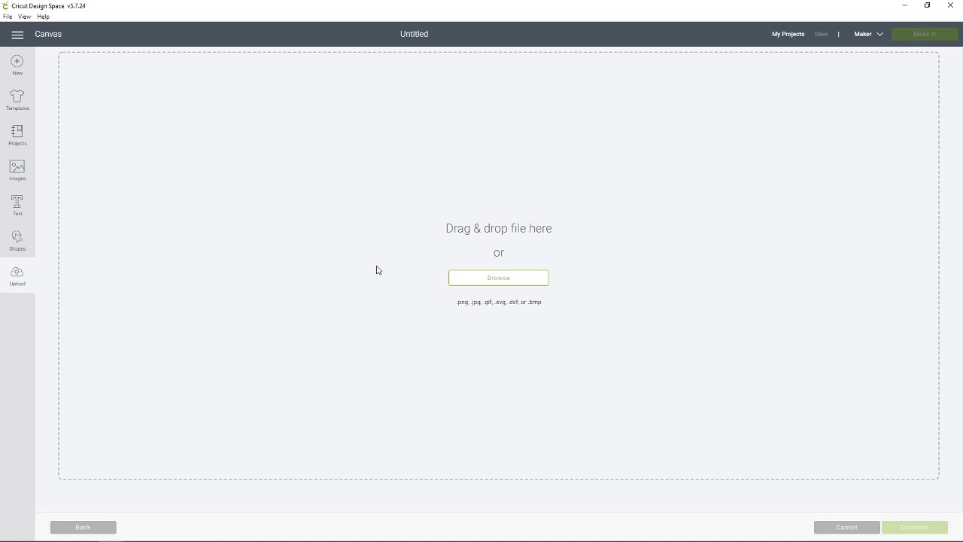
{"action": "left_click", "coordinate": [930, 7]}
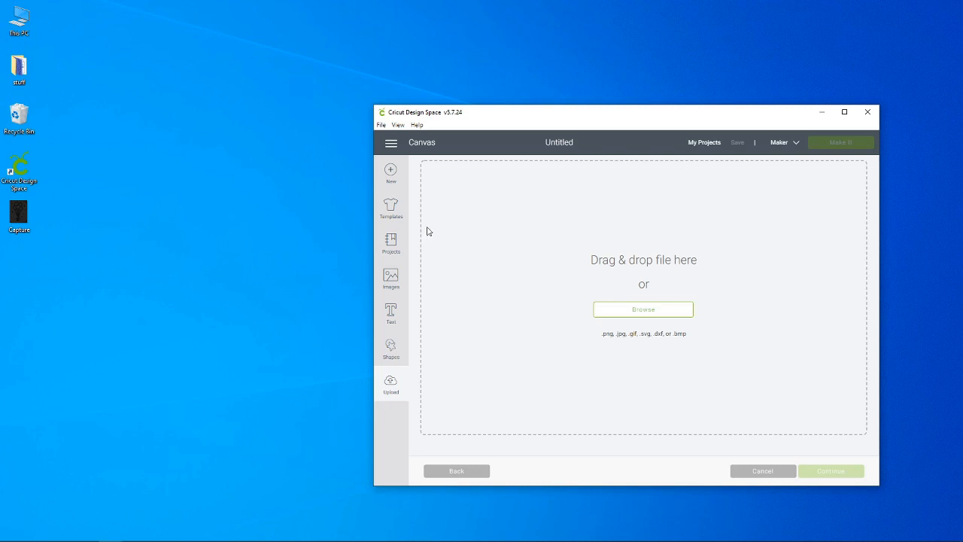
{"action": "left_click_drag", "start_coordinate": [21, 217], "coordinate": [514, 285]}
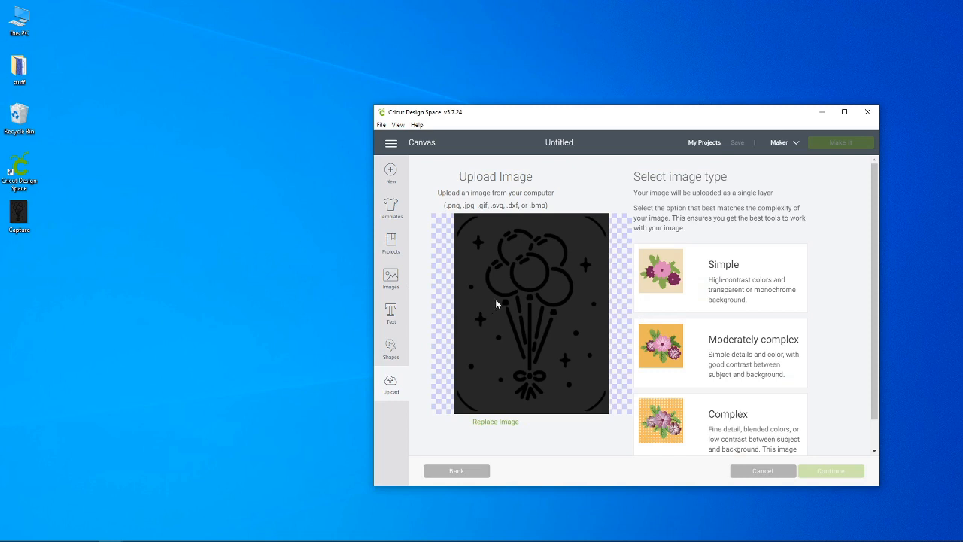
{"action": "left_click", "coordinate": [846, 113]}
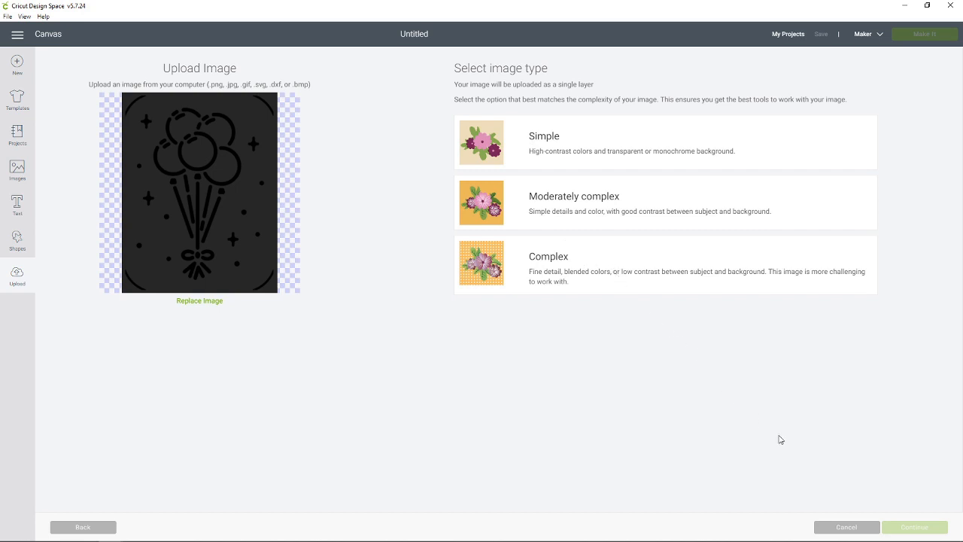
Step: Set the image type to Simple and erase the dark card background around the balloon artwork
{"action": "left_click", "coordinate": [620, 142]}
{"action": "left_click", "coordinate": [936, 533]}
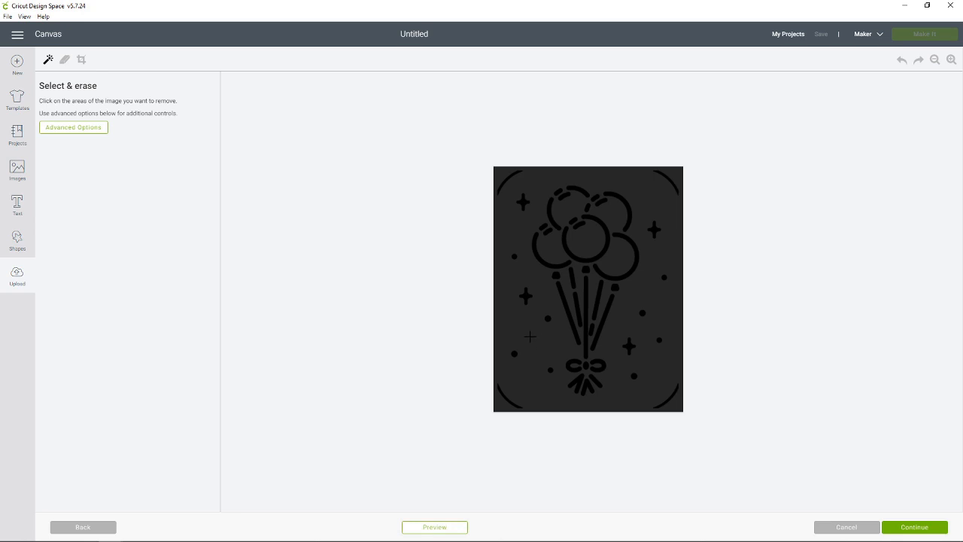
{"action": "left_click", "coordinate": [530, 337]}
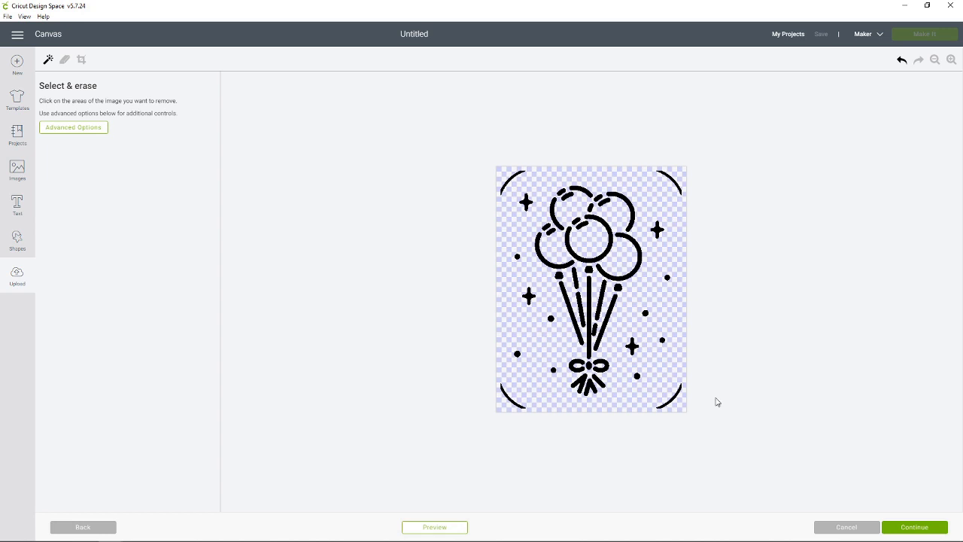
{"action": "left_click", "coordinate": [915, 527]}
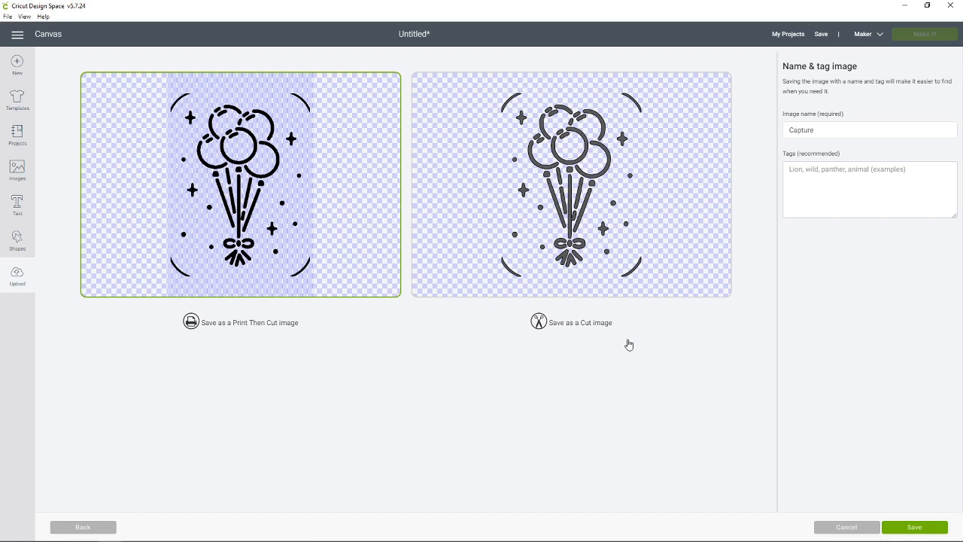
Step: Save the upload as a Cut image named Capture and insert it into the canvas
{"action": "left_click", "coordinate": [661, 250]}
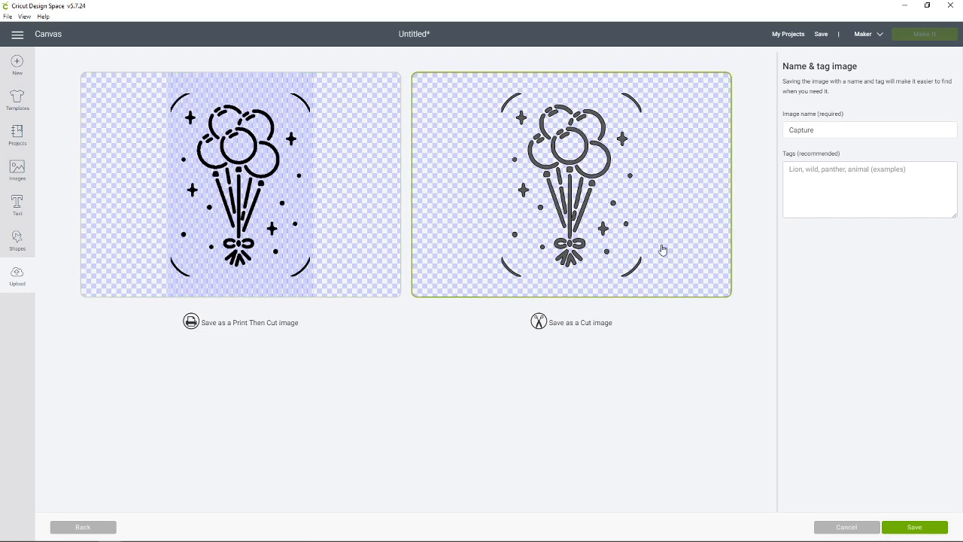
{"action": "left_click", "coordinate": [917, 527]}
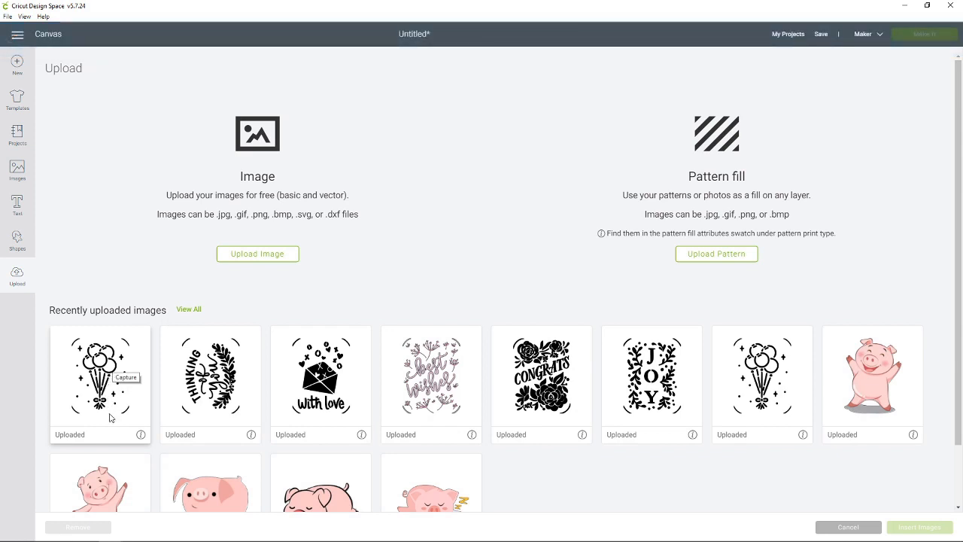
{"action": "left_click", "coordinate": [110, 419]}
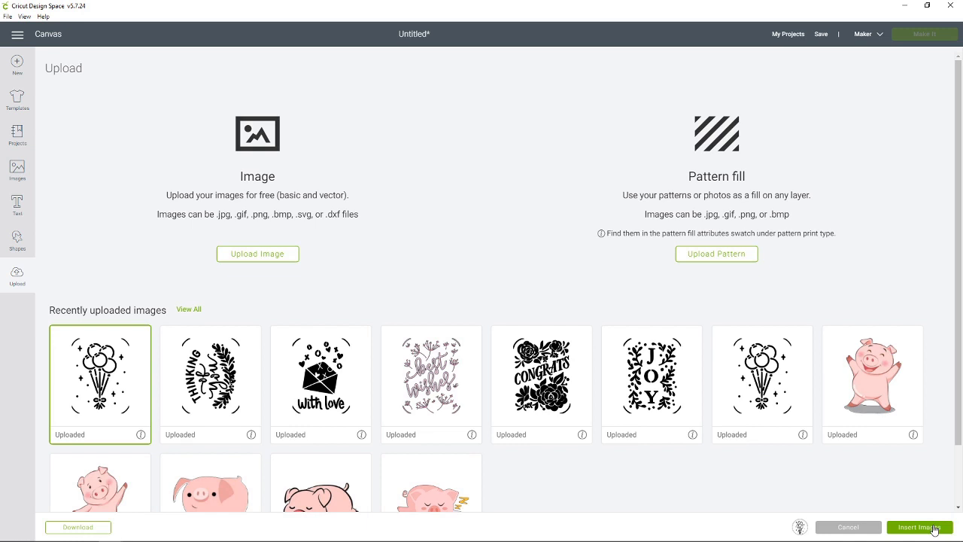
{"action": "left_click", "coordinate": [920, 527]}
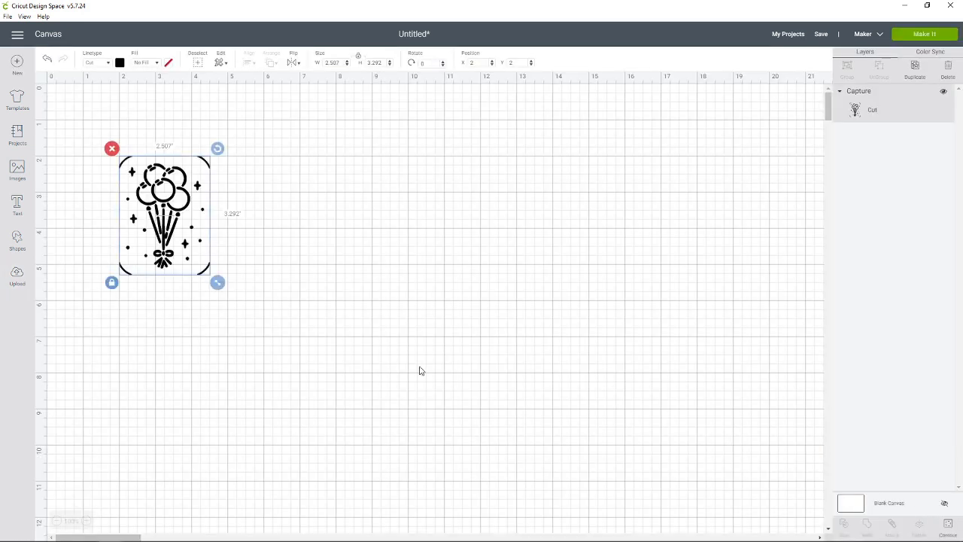
{"action": "left_click", "coordinate": [186, 295]}
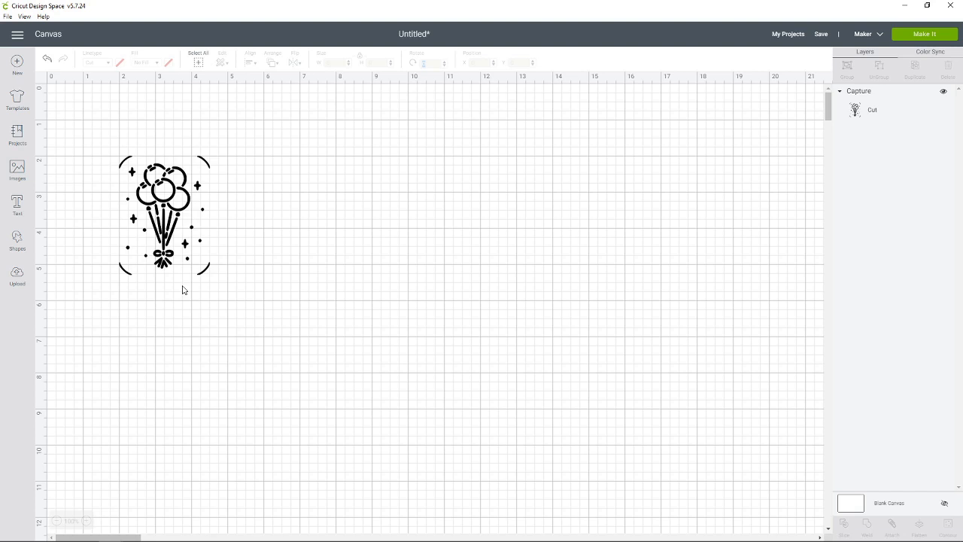
Step: Add a square to the canvas and place it beside the balloon image at about X 6.2, Y 2.4 inches
{"action": "left_click", "coordinate": [25, 245]}
{"action": "left_click", "coordinate": [66, 172]}
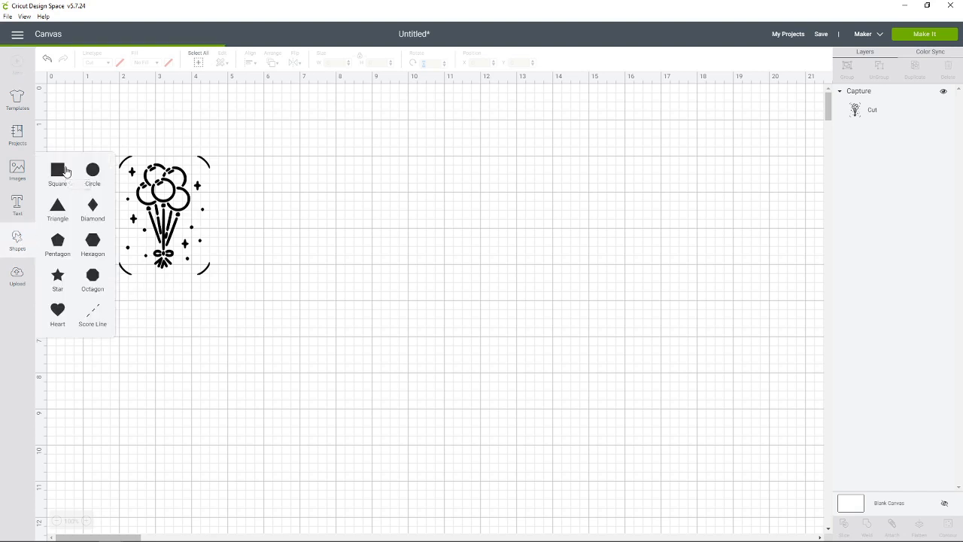
{"action": "left_click_drag", "start_coordinate": [243, 238], "coordinate": [359, 218]}
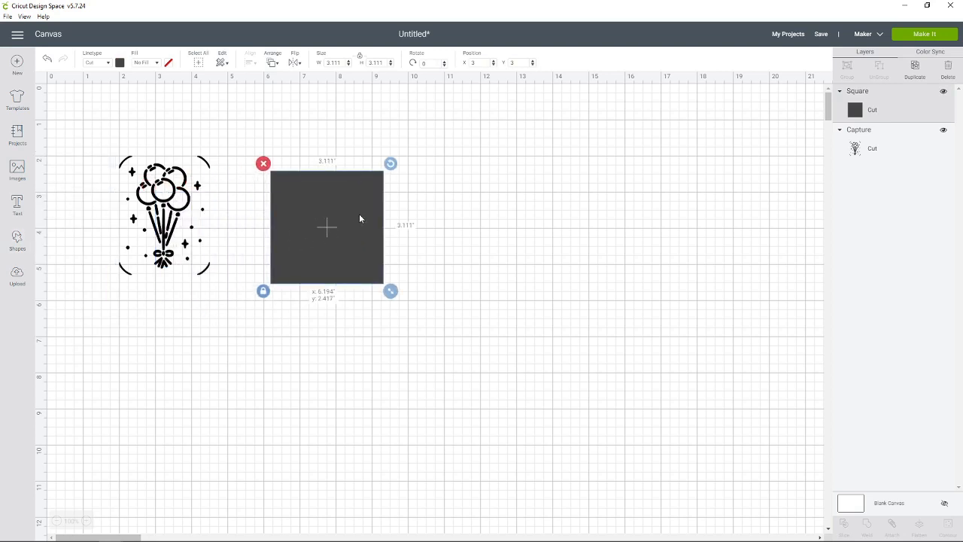
Step: Resize the square with its proportions unlocked to 8.5 inches wide and 5.5 inches high, then relock them
{"action": "left_click", "coordinate": [268, 294]}
{"action": "left_click", "coordinate": [329, 63]}
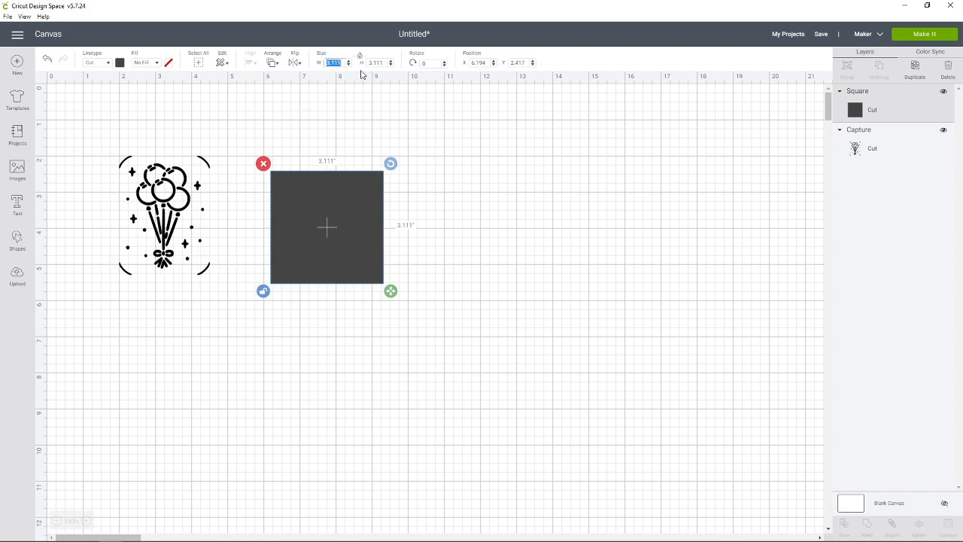
{"action": "type", "text": "8.5"}
{"action": "key", "text": "Tab"}
{"action": "type", "text": "5"}
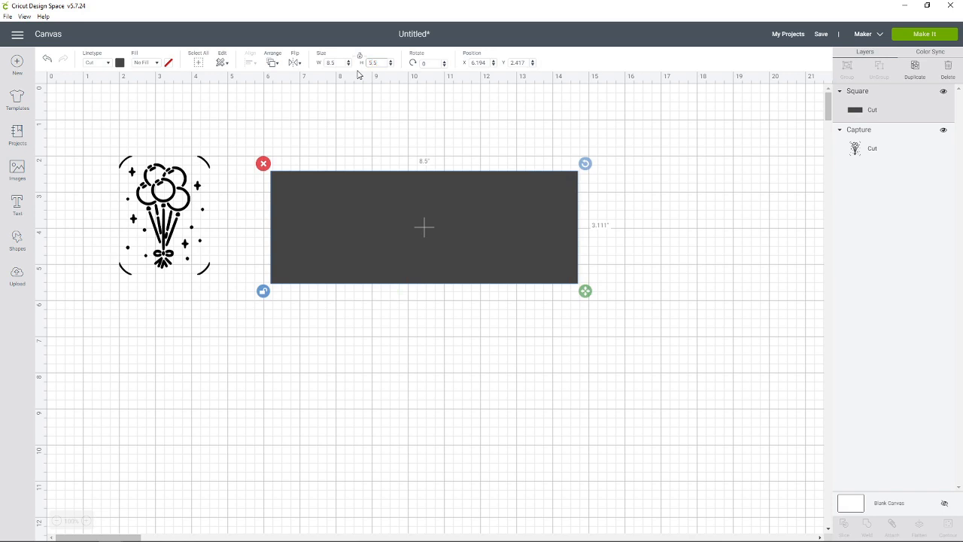
{"action": "type", "text": ".5"}
{"action": "key", "text": "Return"}
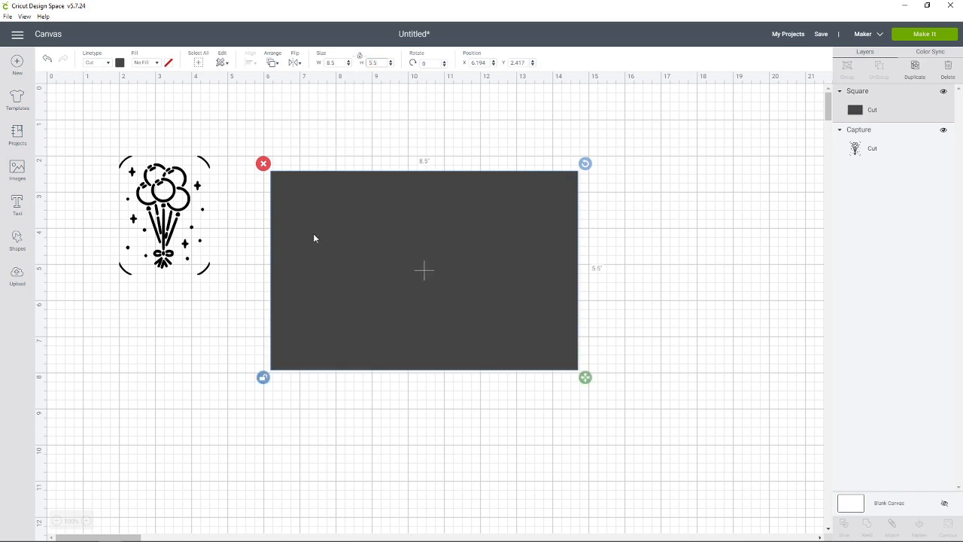
{"action": "left_click", "coordinate": [262, 377]}
Step: Add a score line, place it near the middle of the card rectangle, and lengthen it to about 5.6 inches
{"action": "left_click", "coordinate": [25, 243]}
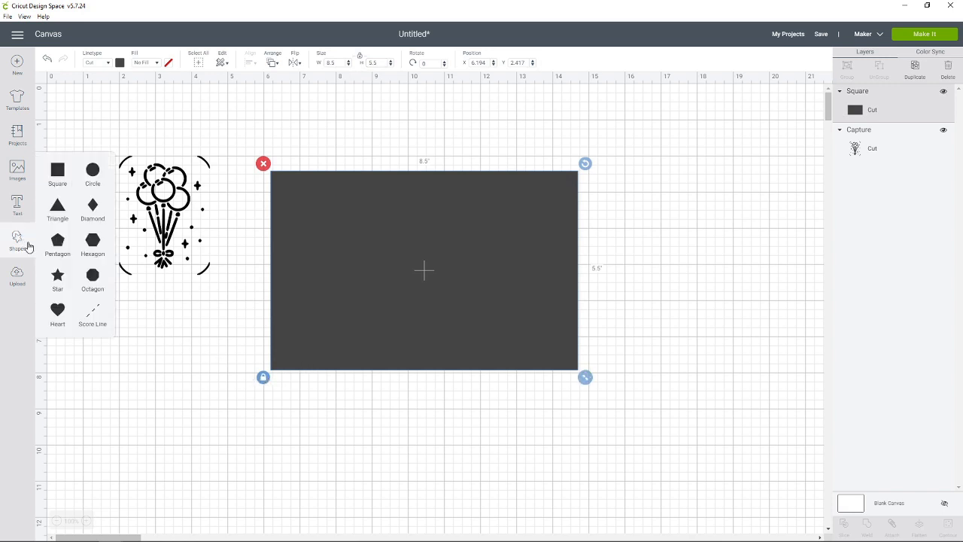
{"action": "left_click", "coordinate": [88, 321]}
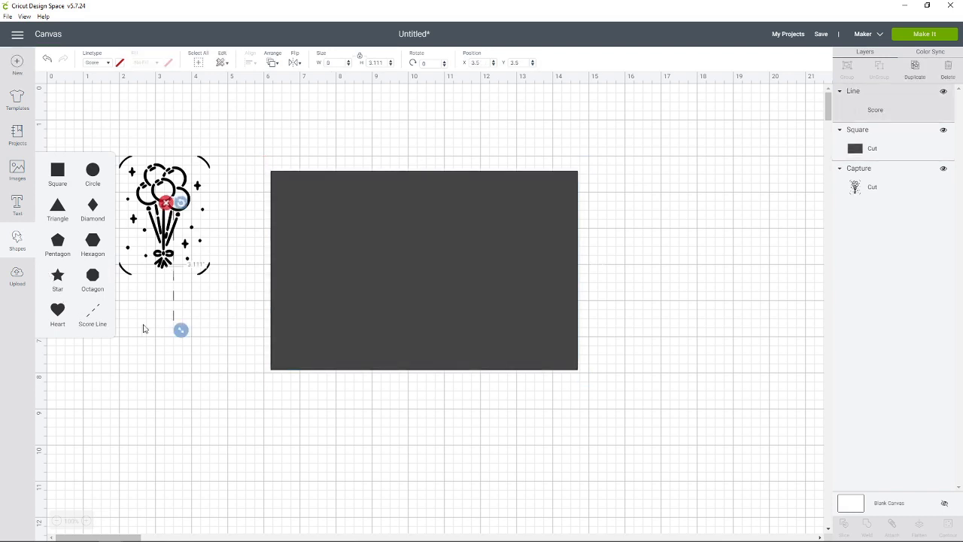
{"action": "left_click_drag", "start_coordinate": [174, 296], "coordinate": [431, 261]}
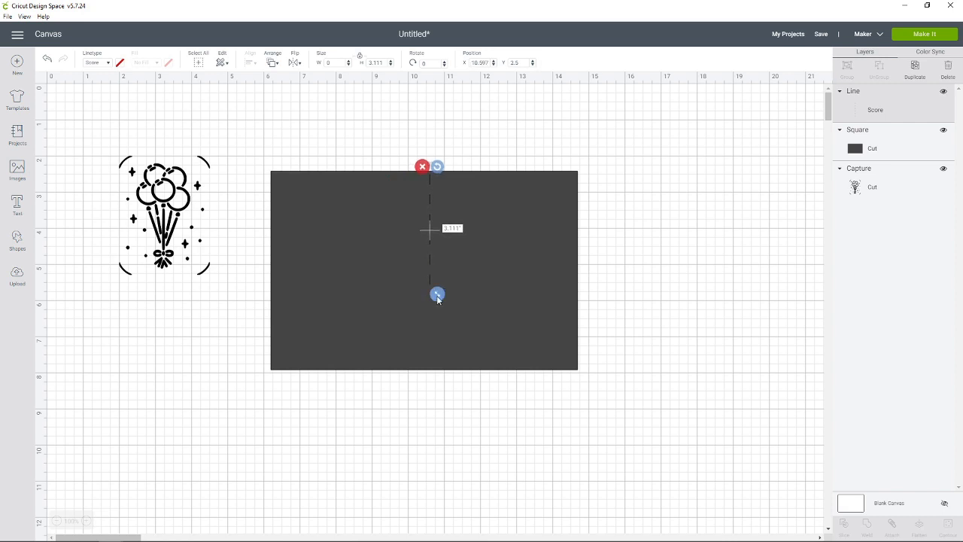
{"action": "left_click_drag", "start_coordinate": [438, 298], "coordinate": [439, 394]}
{"action": "left_click", "coordinate": [518, 406]}
Step: Center the score line and the card rectangle on each other and attach them
{"action": "left_click_drag", "start_coordinate": [529, 409], "coordinate": [335, 236]}
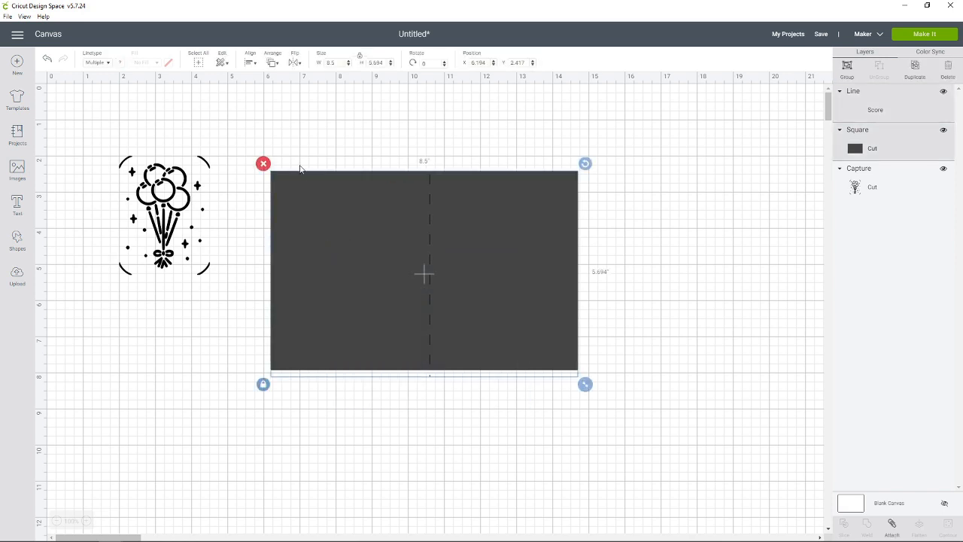
{"action": "left_click", "coordinate": [251, 64]}
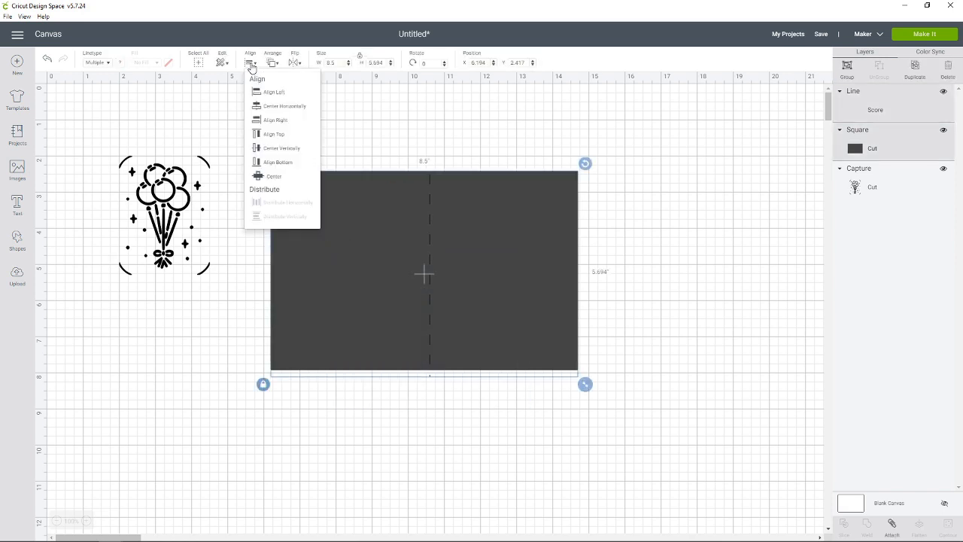
{"action": "left_click", "coordinate": [262, 176]}
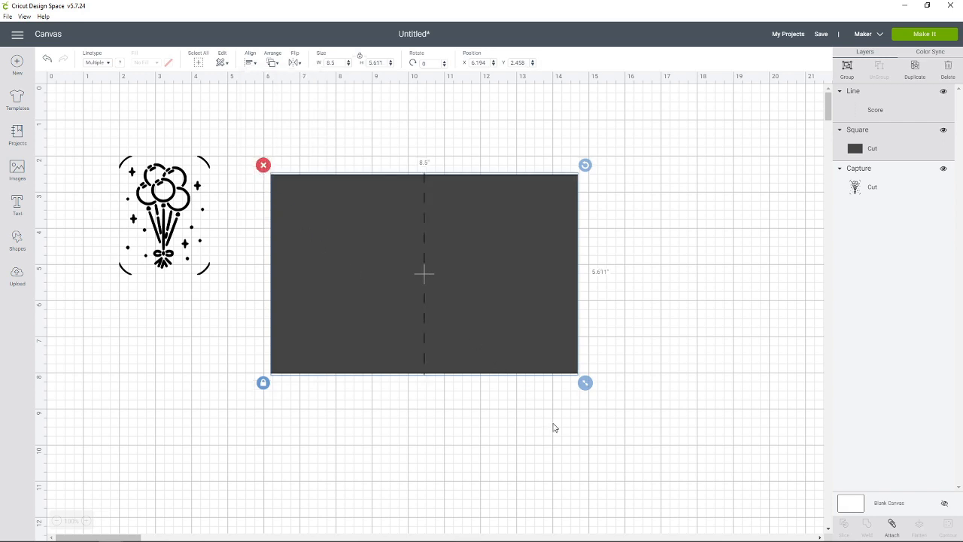
{"action": "left_click_drag", "start_coordinate": [553, 423], "coordinate": [360, 273]}
{"action": "left_click", "coordinate": [892, 525]}
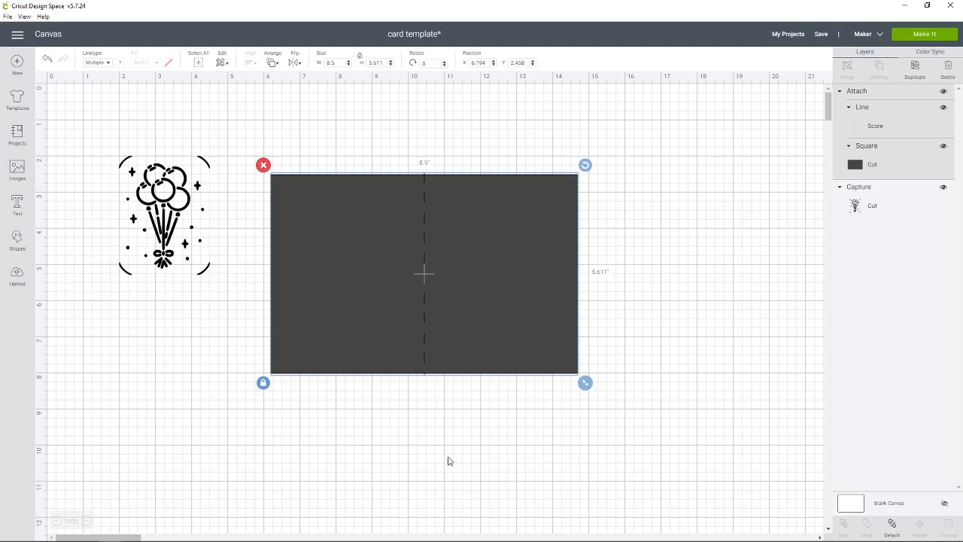
Step: Add a second square and place it beside the card at about X 16.4, Y 2.8 inches
{"action": "left_click", "coordinate": [17, 240]}
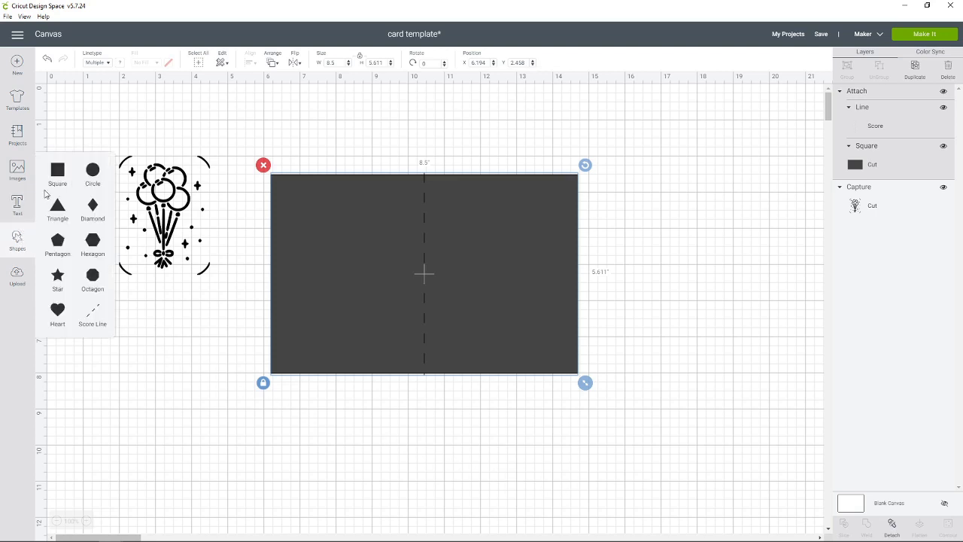
{"action": "left_click", "coordinate": [57, 170]}
{"action": "left_click_drag", "start_coordinate": [263, 328], "coordinate": [676, 254]}
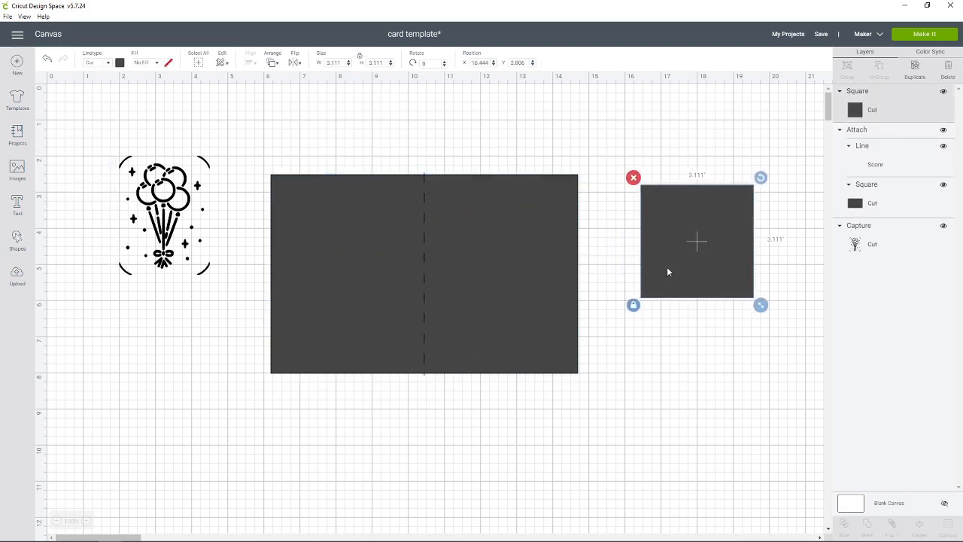
Step: Resize the new square with its proportions unlocked to 4 inches wide and 5.25 inches high, then relock them
{"action": "left_click", "coordinate": [634, 305]}
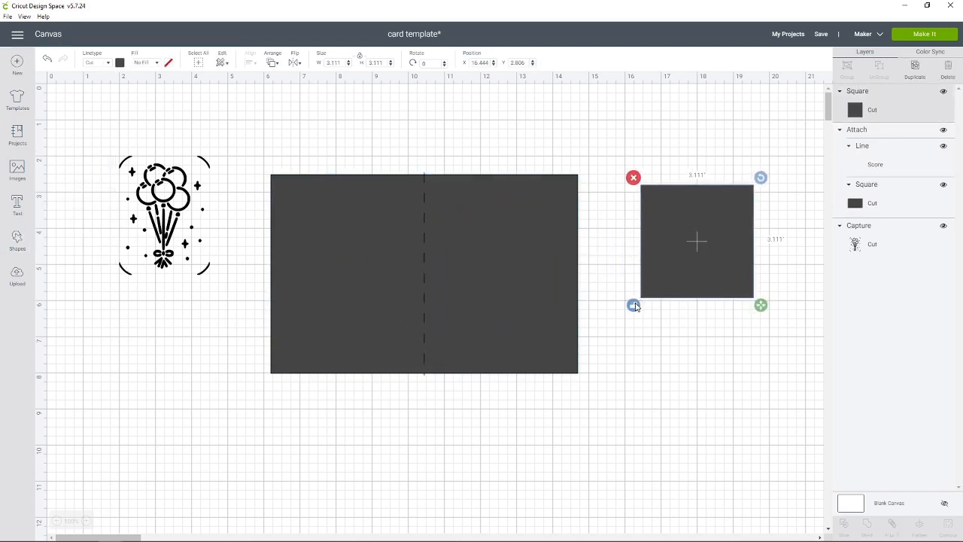
{"action": "double_click", "coordinate": [343, 64]}
{"action": "type", "text": "4"}
{"action": "key", "text": "Tab"}
{"action": "type", "text": "5"}
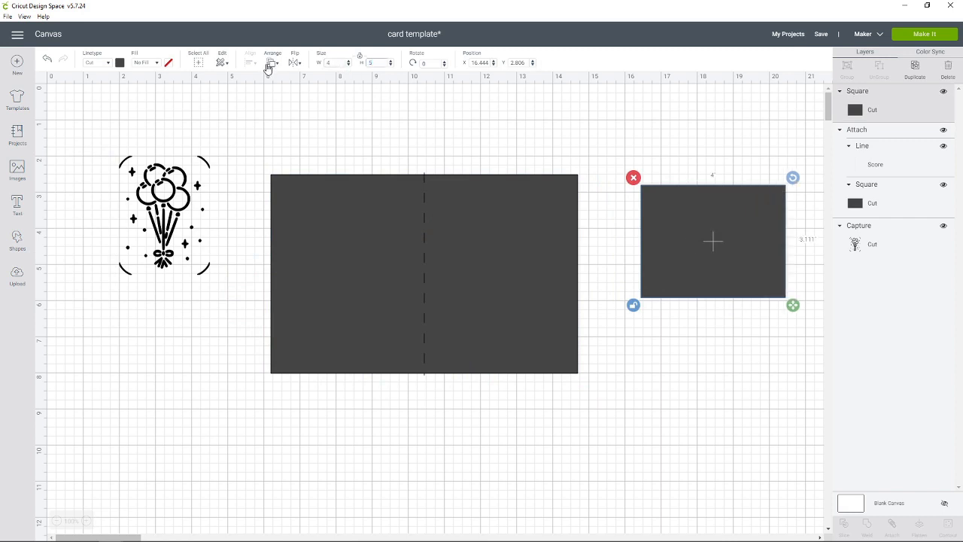
{"action": "type", "text": ".25"}
{"action": "key", "text": "Return"}
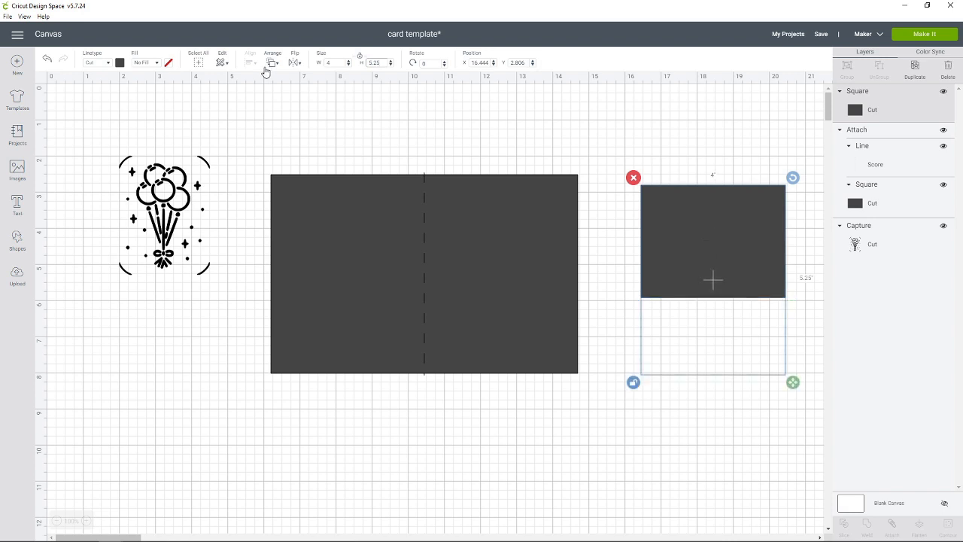
{"action": "left_click", "coordinate": [634, 382]}
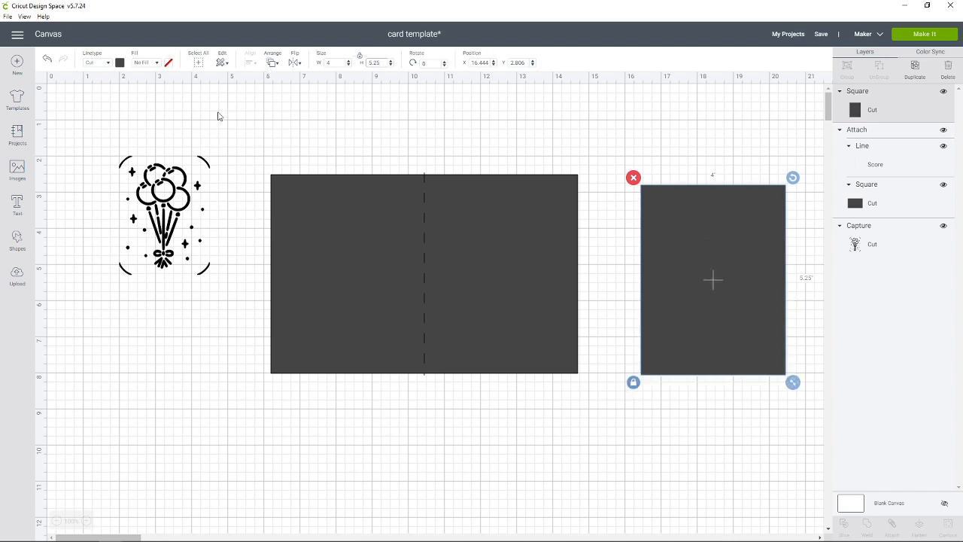
Step: Change the 4 x 5.25 inch insert's material color to purple and deselect it
{"action": "left_click", "coordinate": [119, 64]}
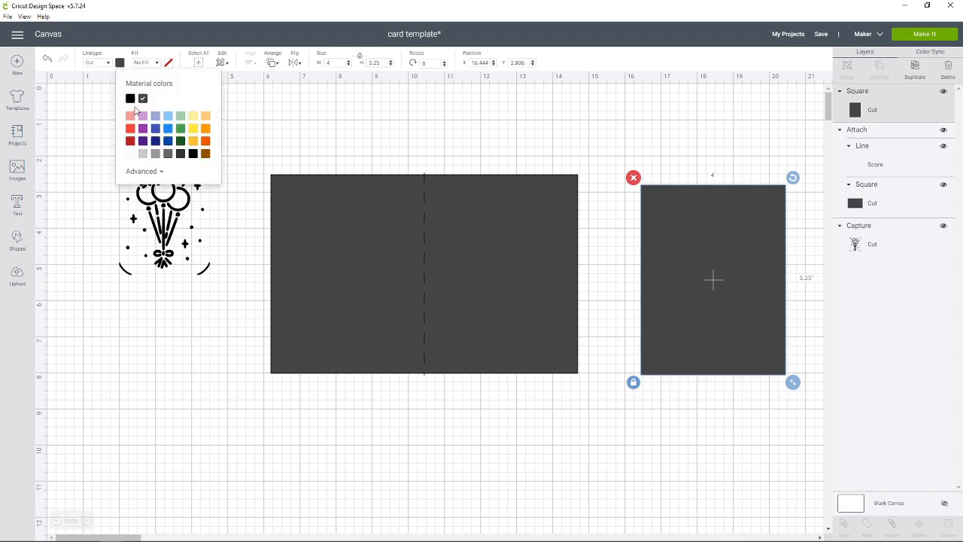
{"action": "left_click", "coordinate": [143, 128]}
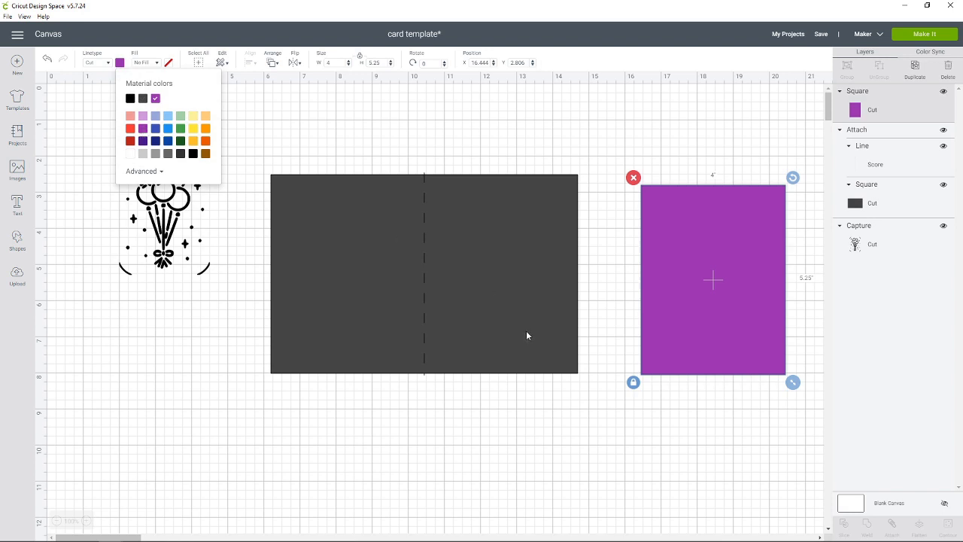
{"action": "left_click", "coordinate": [550, 390]}
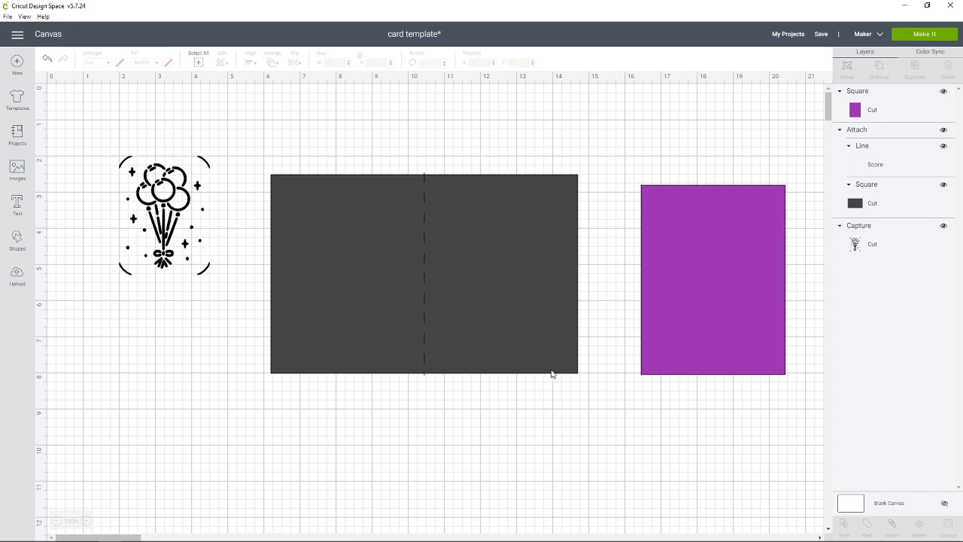
Step: Save a copy of the project under the name card template - 2
{"action": "left_click", "coordinate": [822, 34]}
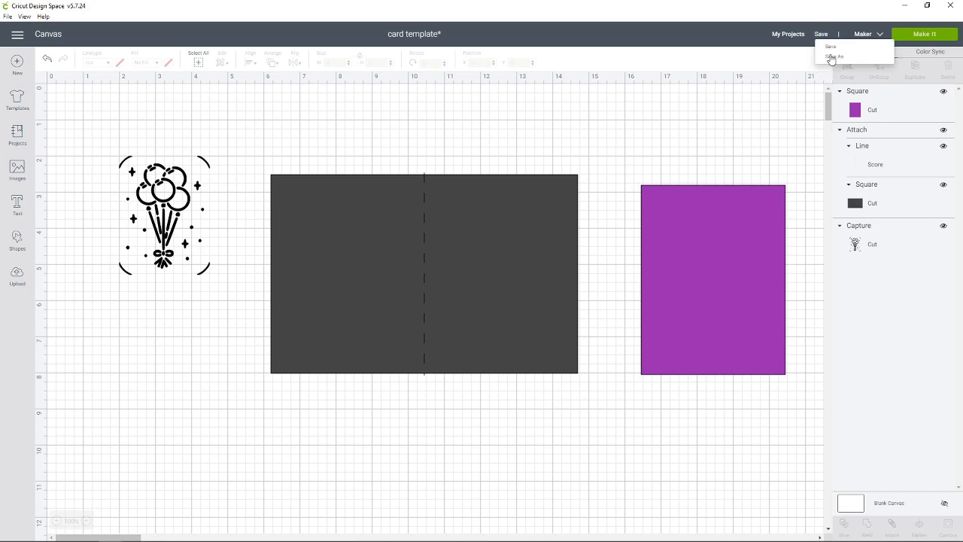
{"action": "left_click", "coordinate": [833, 57]}
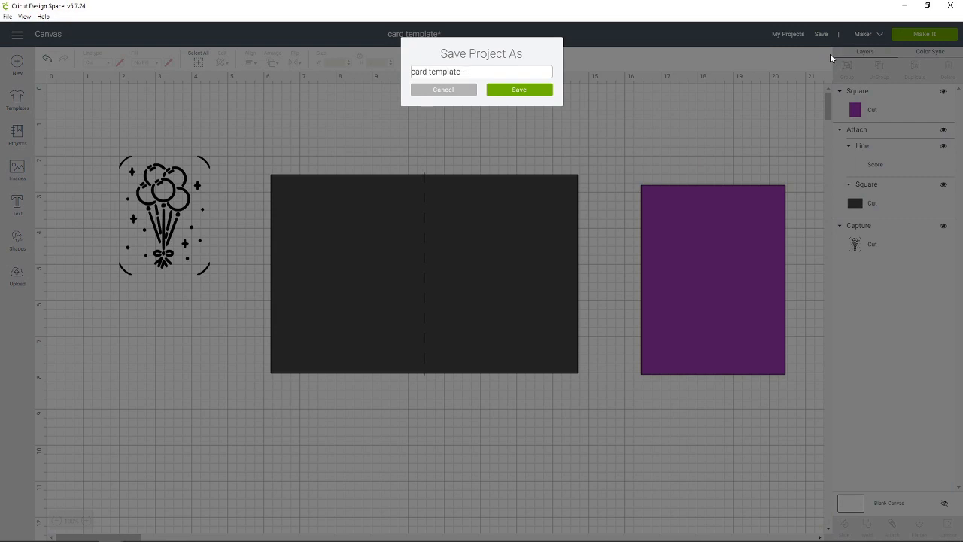
{"action": "type", "text": "2"}
{"action": "left_click", "coordinate": [519, 91]}
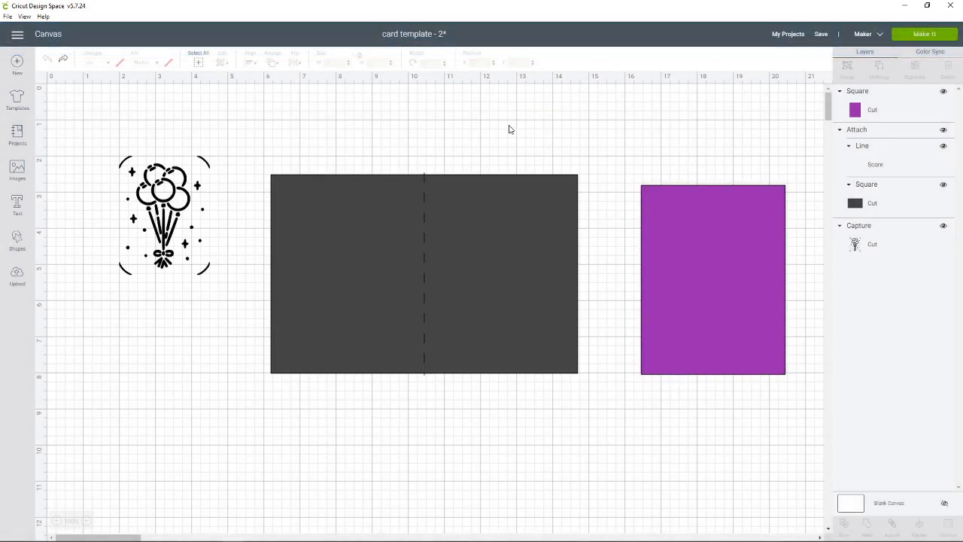
Step: Scale the balloon image proportionally to a width of 4 inches
{"action": "left_click", "coordinate": [171, 198]}
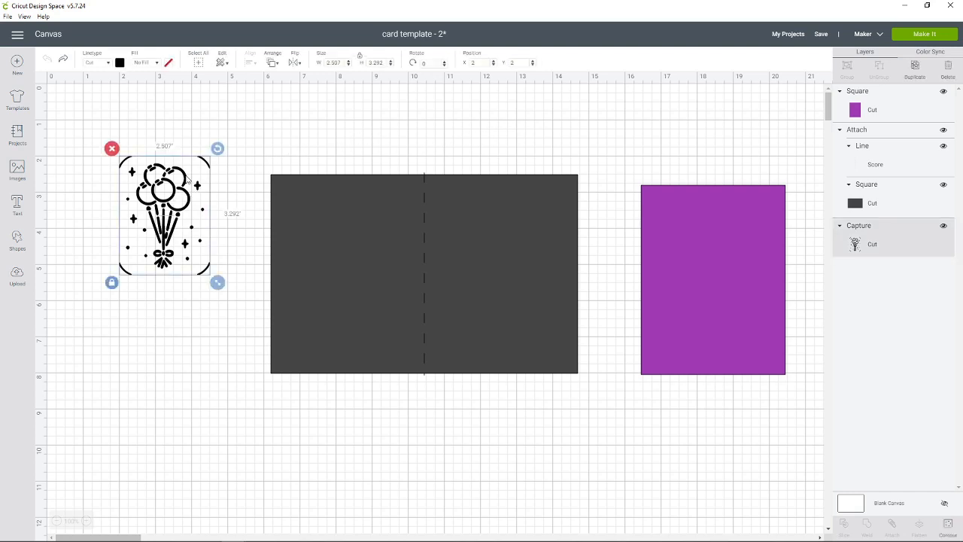
{"action": "left_click", "coordinate": [341, 65]}
{"action": "type", "text": "4"}
{"action": "key", "text": "Return"}
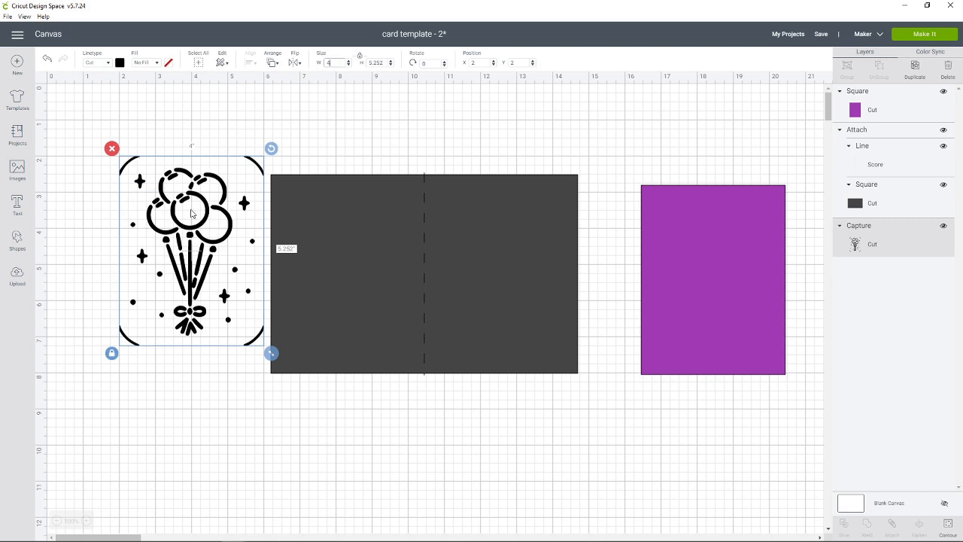
Step: Send the balloon image to the front and place it on the card's right half at about X 10.6, Y 2.6 inches
{"action": "mouse_move", "coordinate": [192, 213]}
{"action": "left_mouse_down"}
{"action": "mouse_move", "coordinate": [252, 216]}
{"action": "mouse_move", "coordinate": [189, 210]}
{"action": "left_mouse_up"}
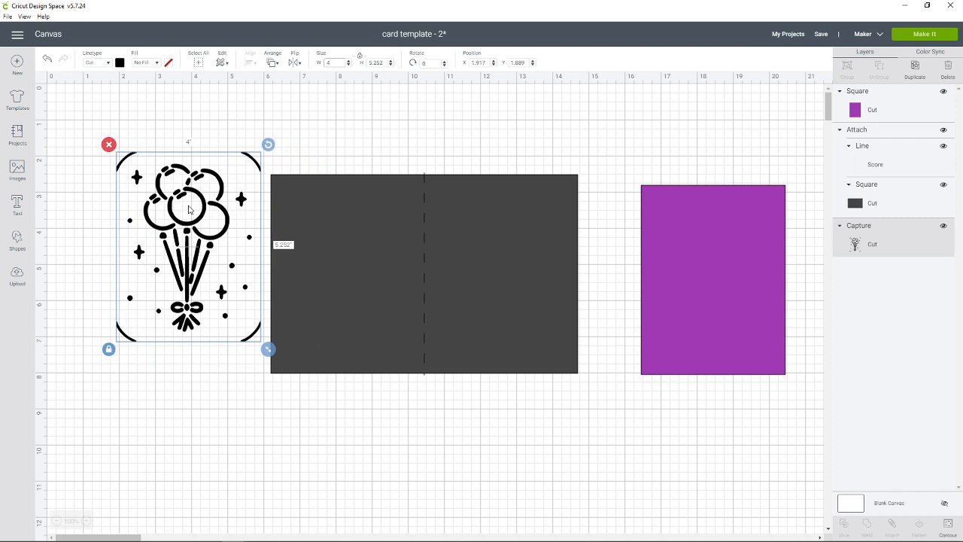
{"action": "right_click", "coordinate": [189, 210]}
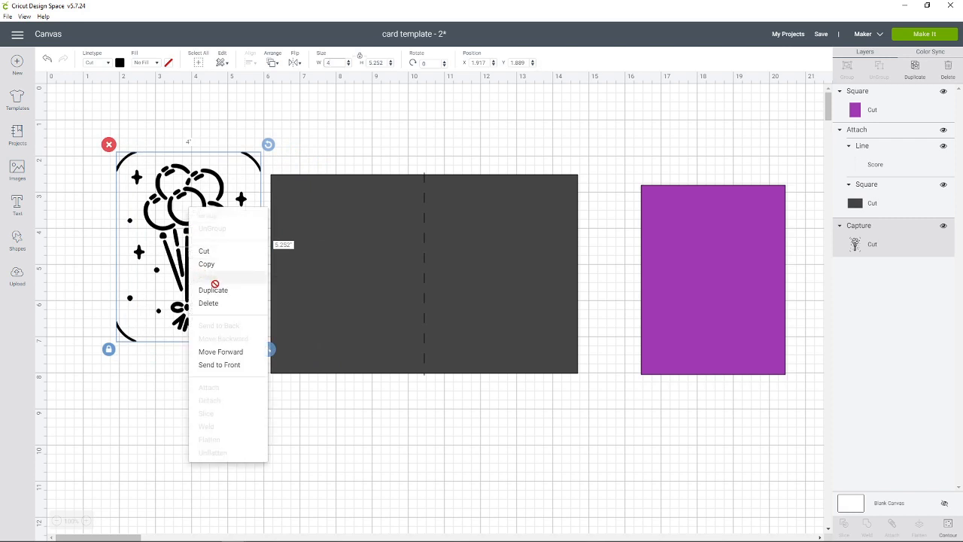
{"action": "left_click", "coordinate": [217, 364]}
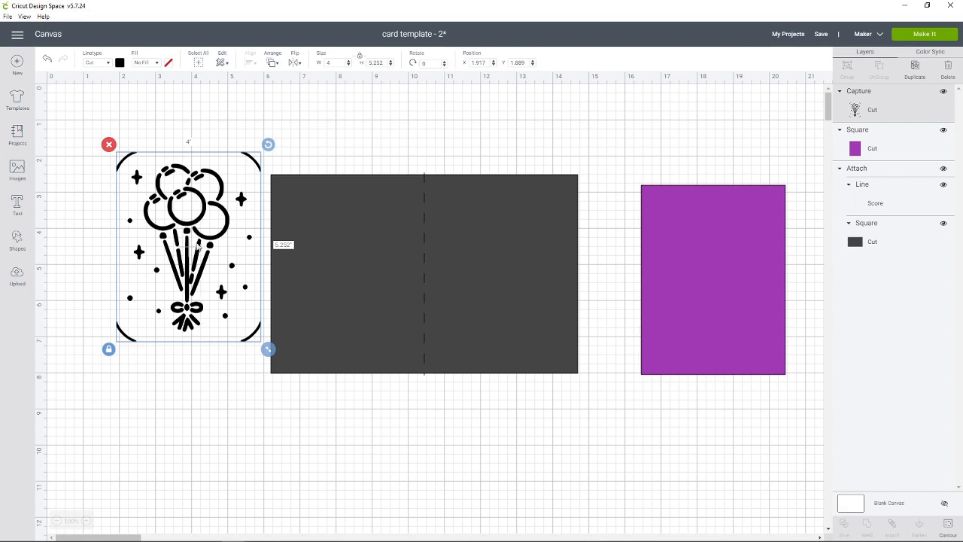
{"action": "left_click_drag", "start_coordinate": [189, 211], "coordinate": [501, 235]}
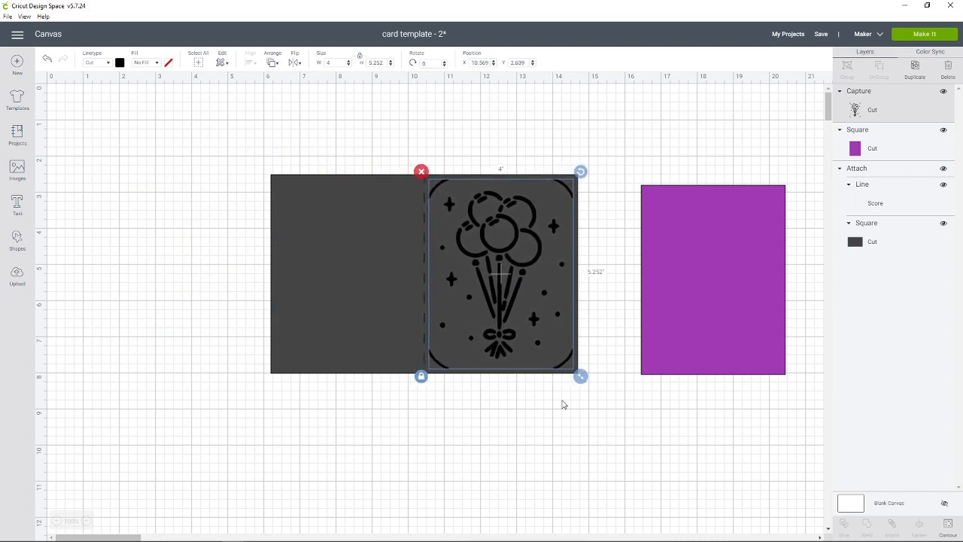
Step: Attach the balloon image to the scored card base and deselect the result
{"action": "left_click", "coordinate": [590, 460]}
{"action": "left_click_drag", "start_coordinate": [590, 459], "coordinate": [362, 241]}
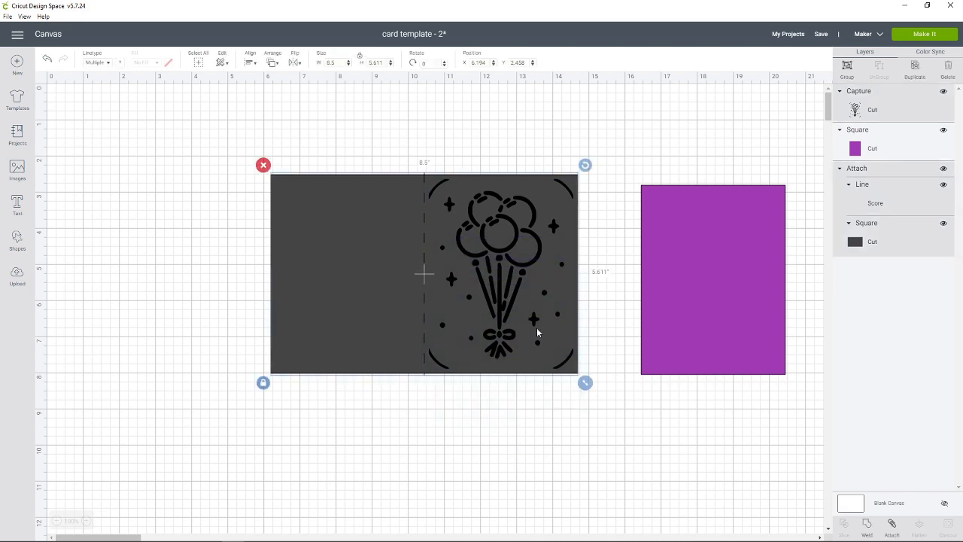
{"action": "left_click", "coordinate": [893, 525]}
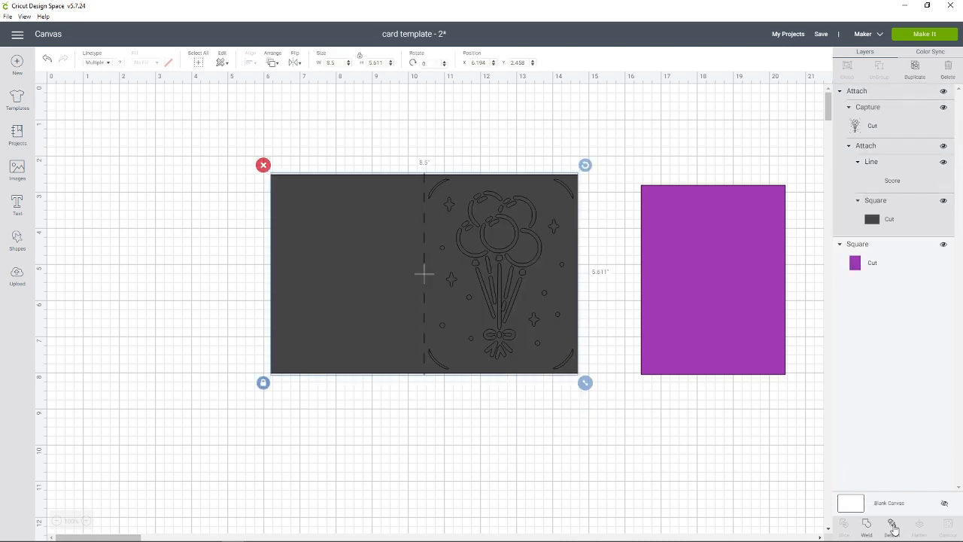
{"action": "left_click", "coordinate": [779, 478]}
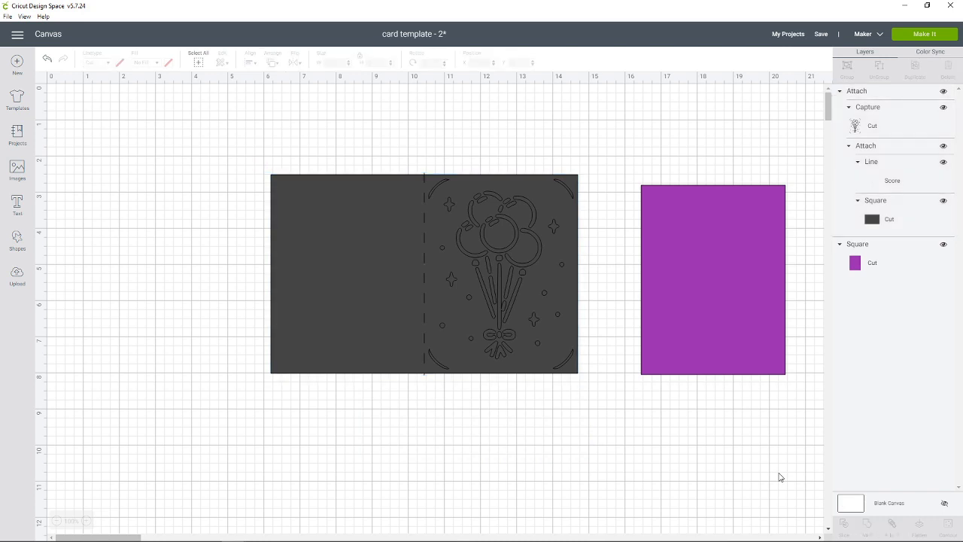